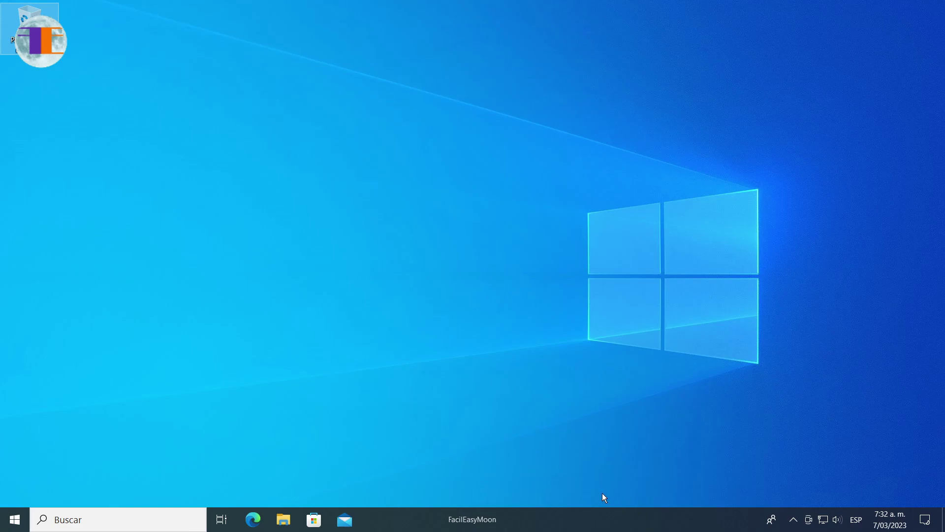
{"action": "left_click", "coordinate": [246, 526]}
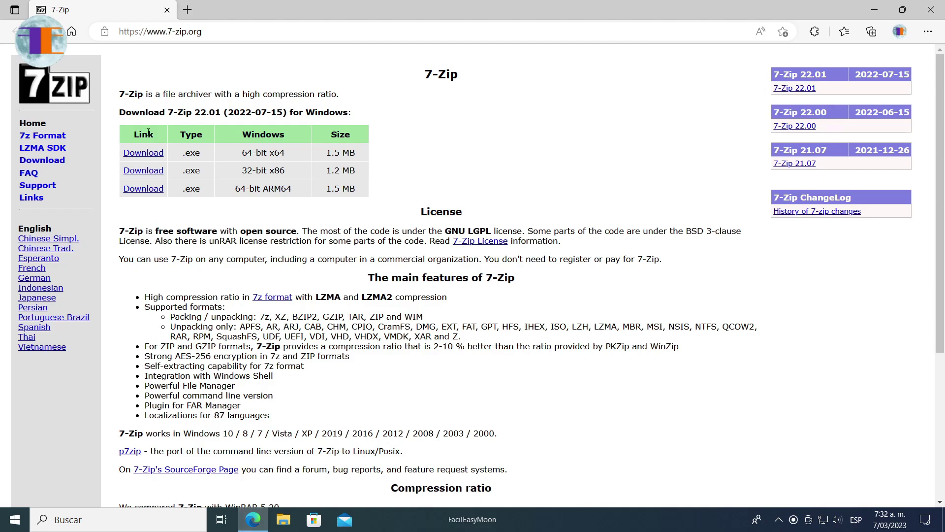
{"action": "left_click", "coordinate": [145, 155]}
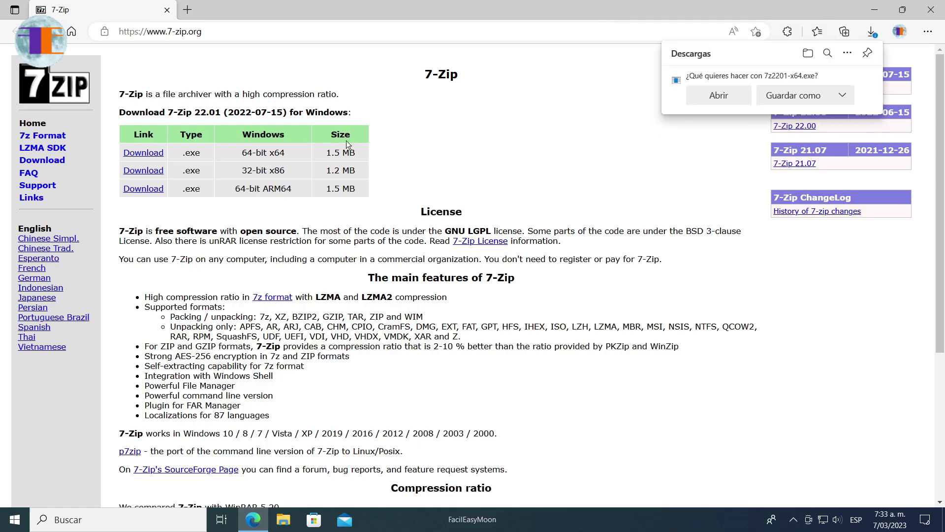
{"action": "left_click", "coordinate": [732, 101]}
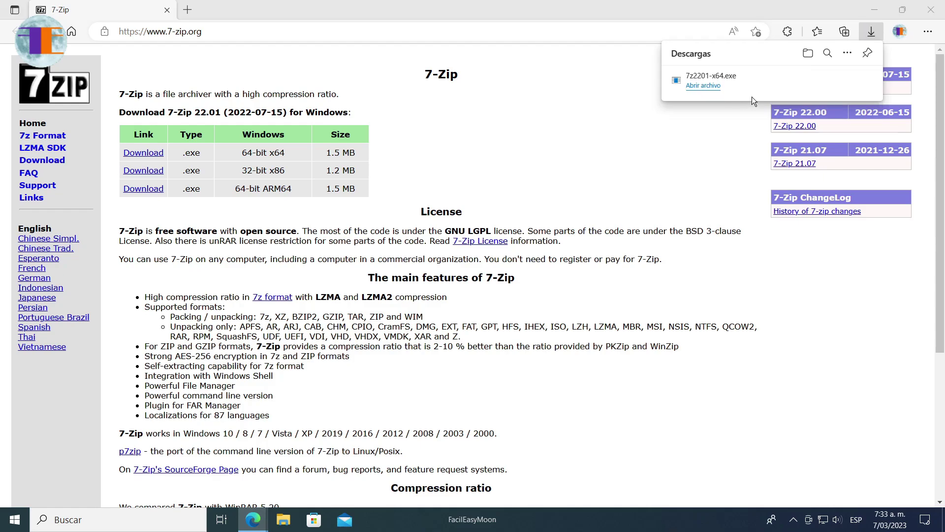
{"action": "left_click", "coordinate": [479, 303]}
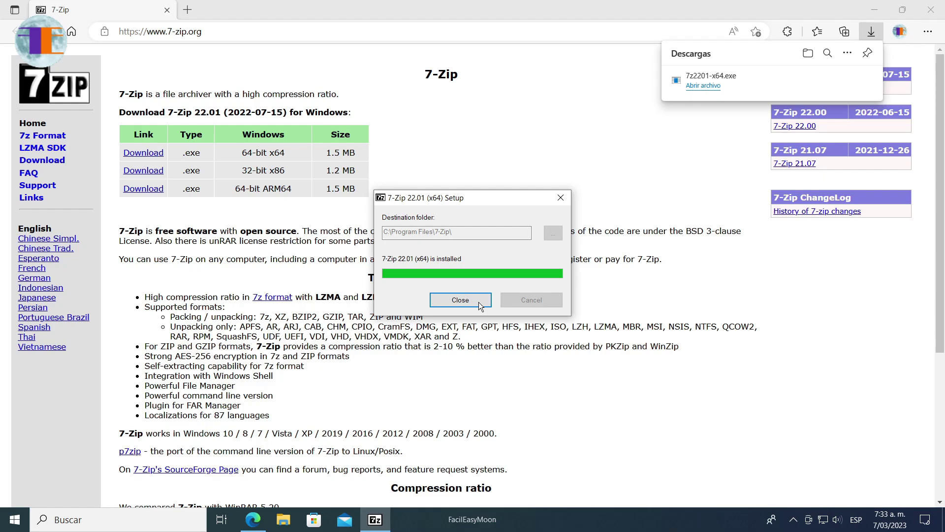
{"action": "left_click", "coordinate": [460, 300]}
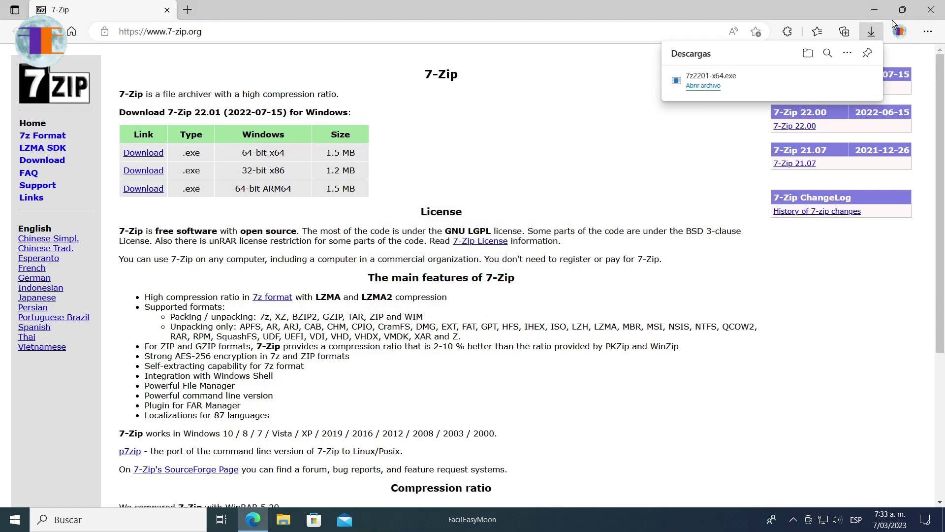
{"action": "left_click", "coordinate": [930, 9]}
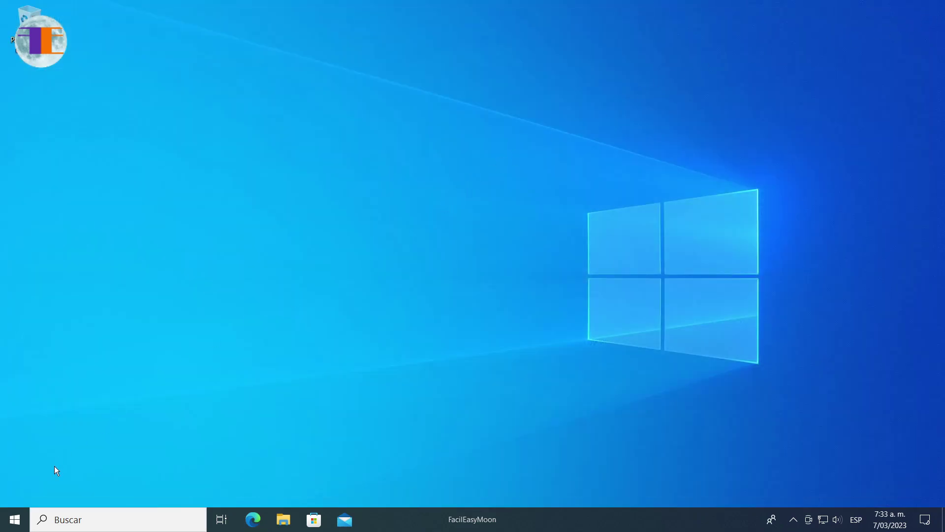
Launch the newly installed 7-Zip File Manager and maximize its window.
{"action": "left_click", "coordinate": [9, 528]}
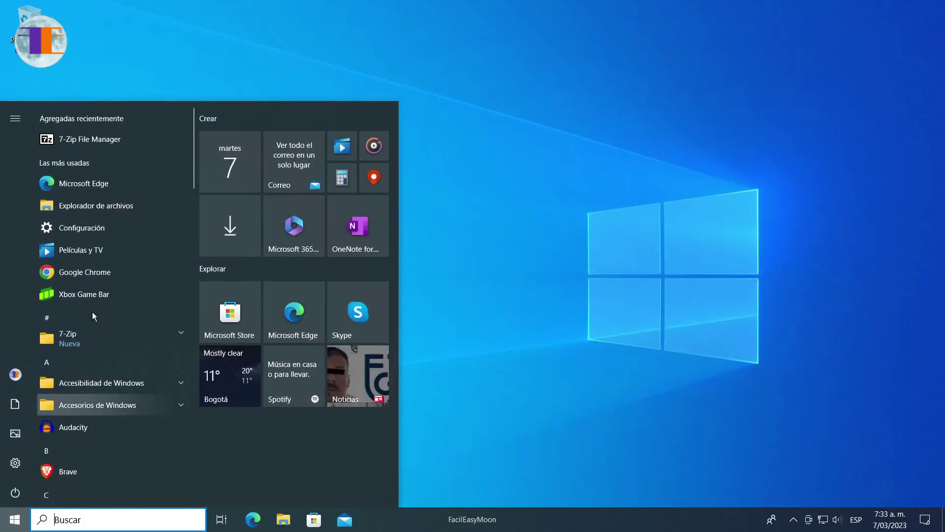
{"action": "left_click", "coordinate": [125, 137]}
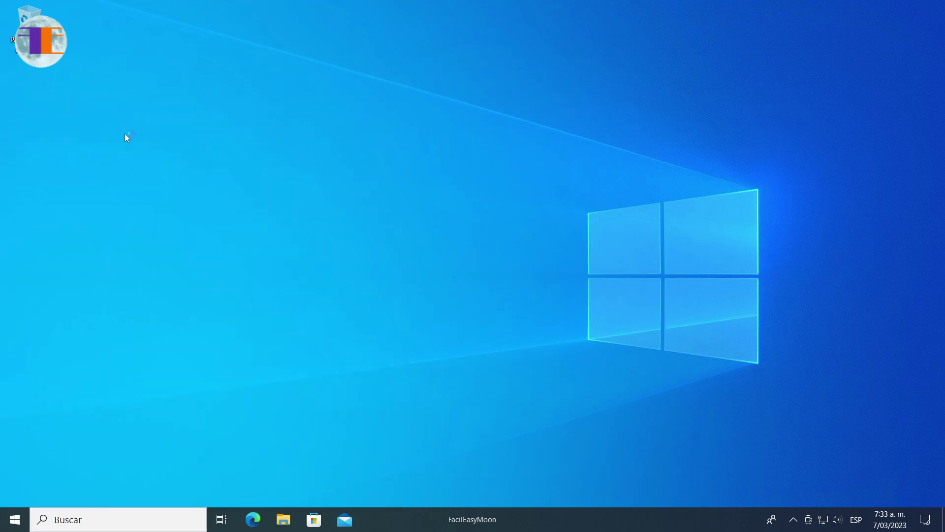
{"action": "left_click", "coordinate": [707, 58]}
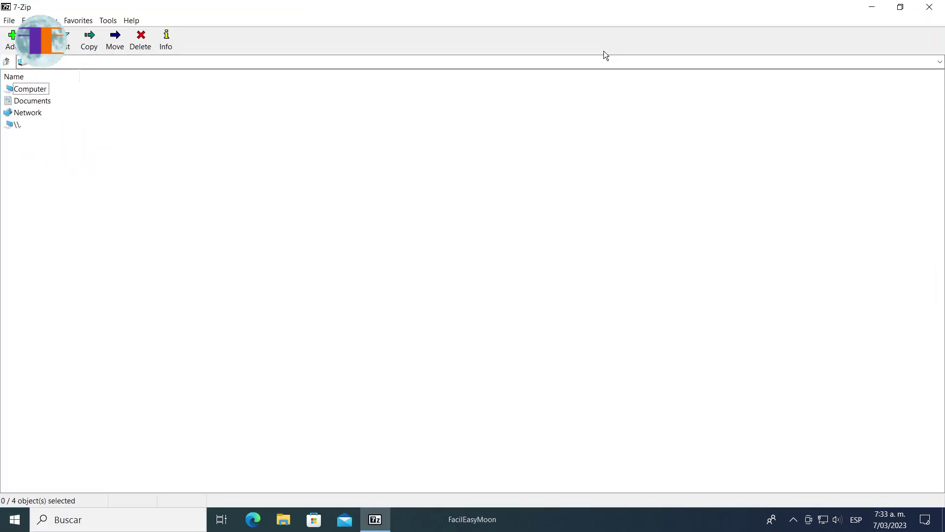
Set the 7-Zip interface language to Spanish (Español) in the program options and accept the change.
{"action": "left_click", "coordinate": [113, 21]}
{"action": "left_click", "coordinate": [127, 34]}
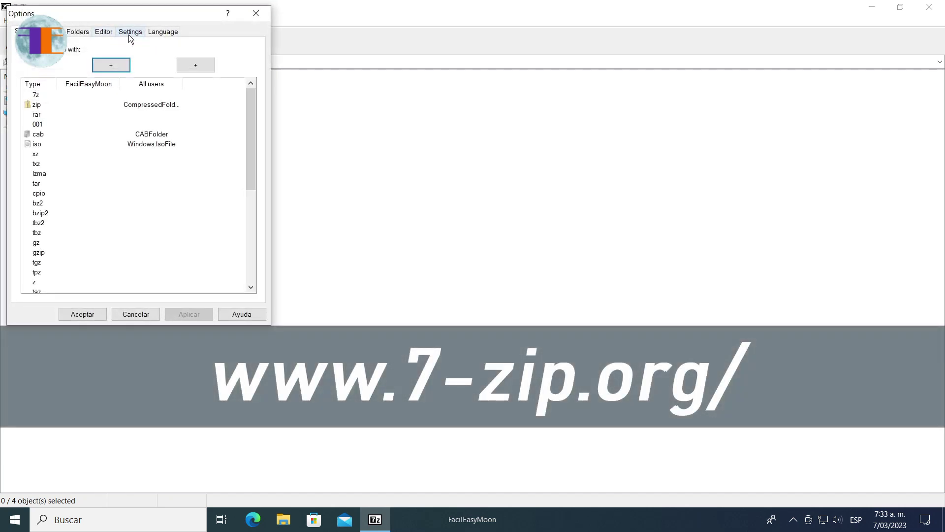
{"action": "left_click", "coordinate": [136, 33]}
{"action": "left_click", "coordinate": [156, 32]}
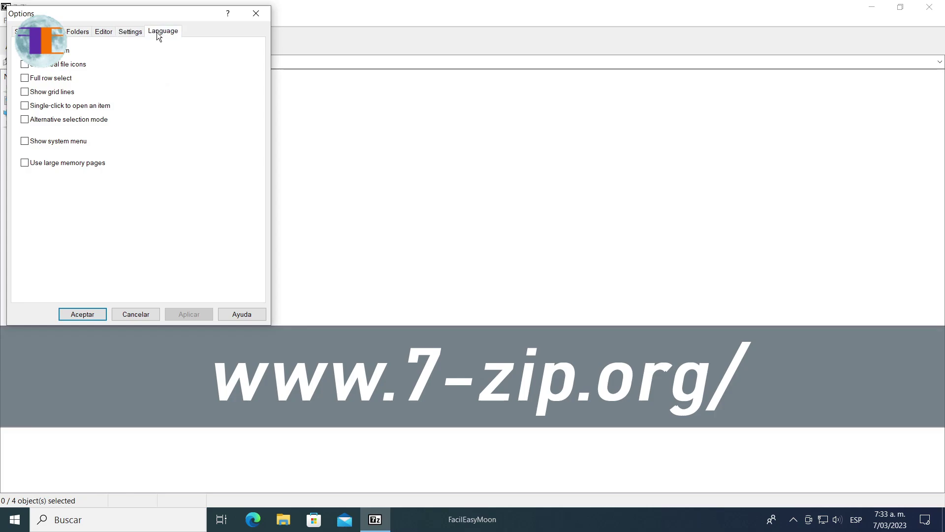
{"action": "left_click", "coordinate": [169, 63]}
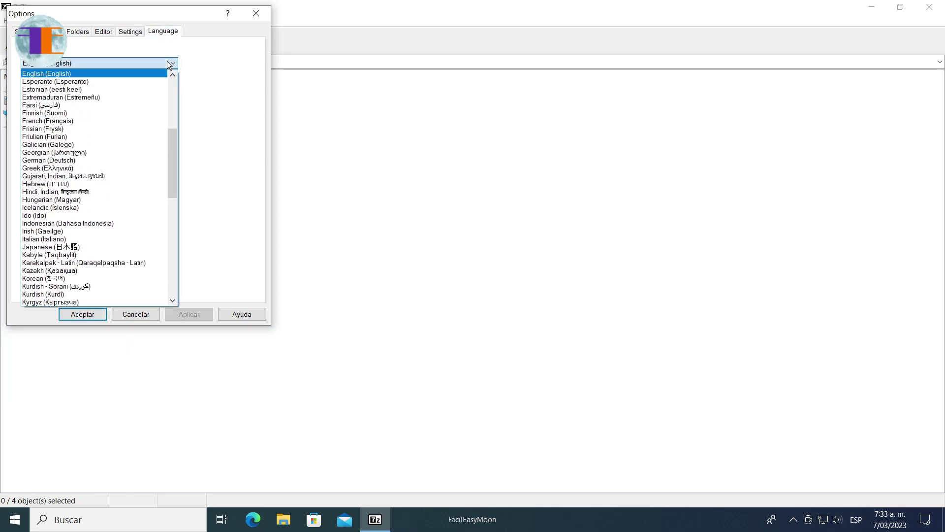
{"action": "left_click_drag", "start_coordinate": [172, 155], "coordinate": [157, 256]}
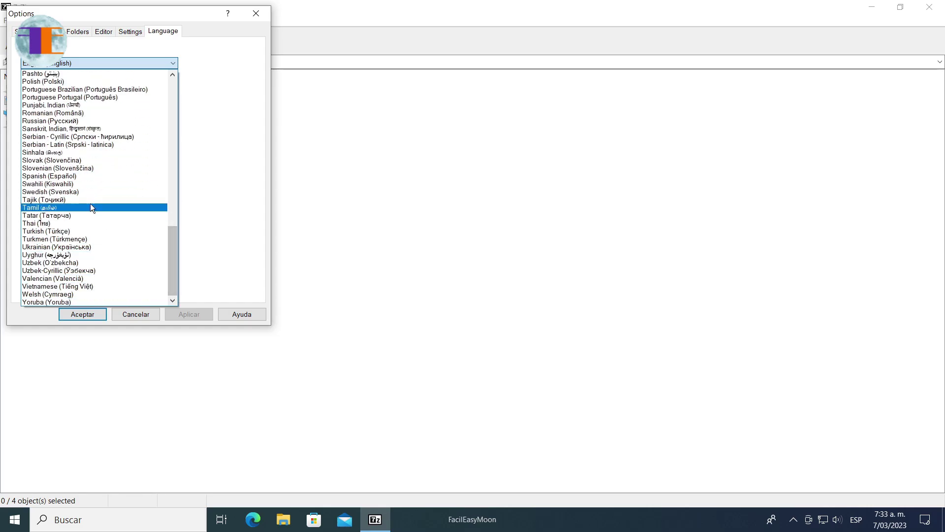
{"action": "left_click", "coordinate": [87, 177]}
{"action": "left_click", "coordinate": [206, 318]}
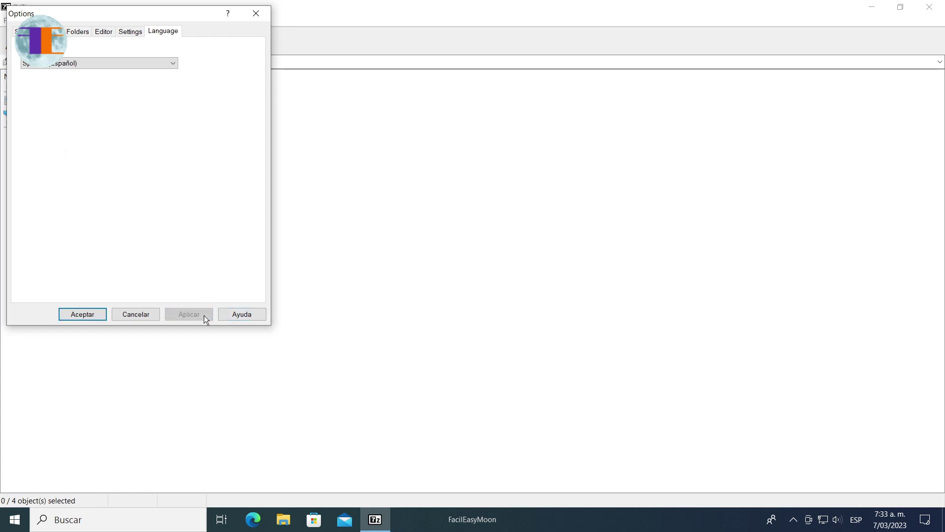
{"action": "left_click", "coordinate": [88, 317]}
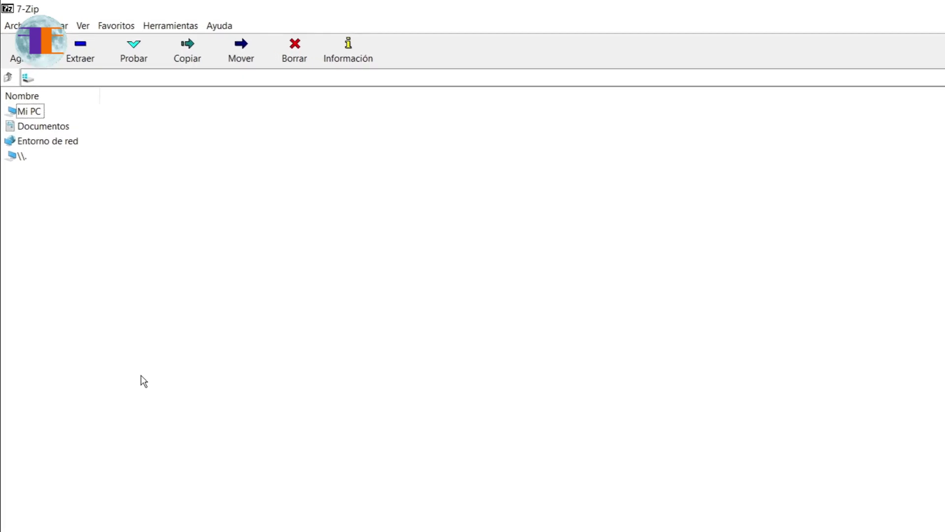
Start the 7-Zip benchmark (Pruebas) and move its window aside to free space for a second window.
{"action": "left_click", "coordinate": [174, 25]}
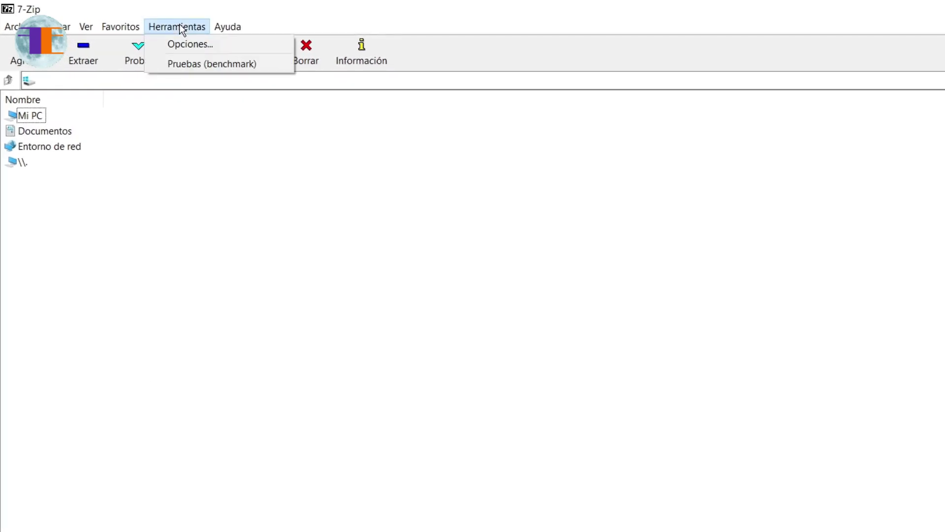
{"action": "left_click", "coordinate": [217, 67]}
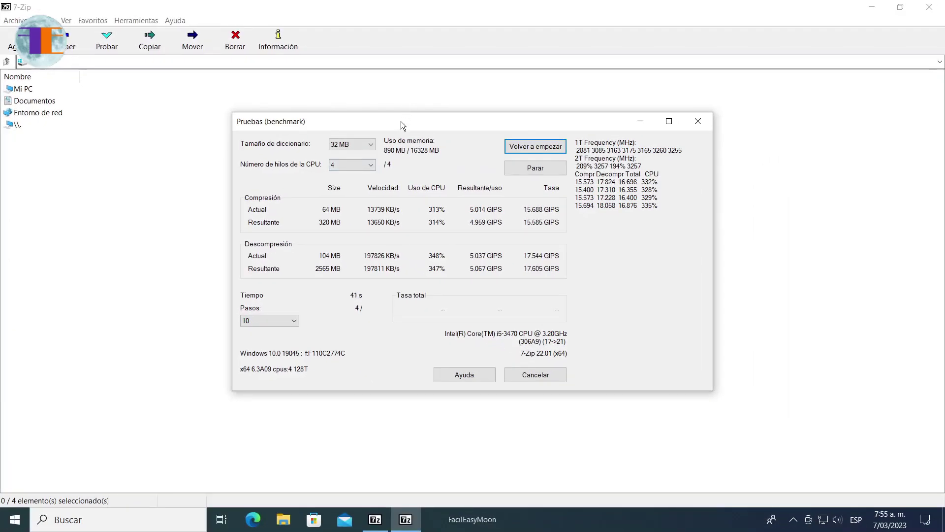
{"action": "left_click_drag", "start_coordinate": [401, 121], "coordinate": [629, 147]}
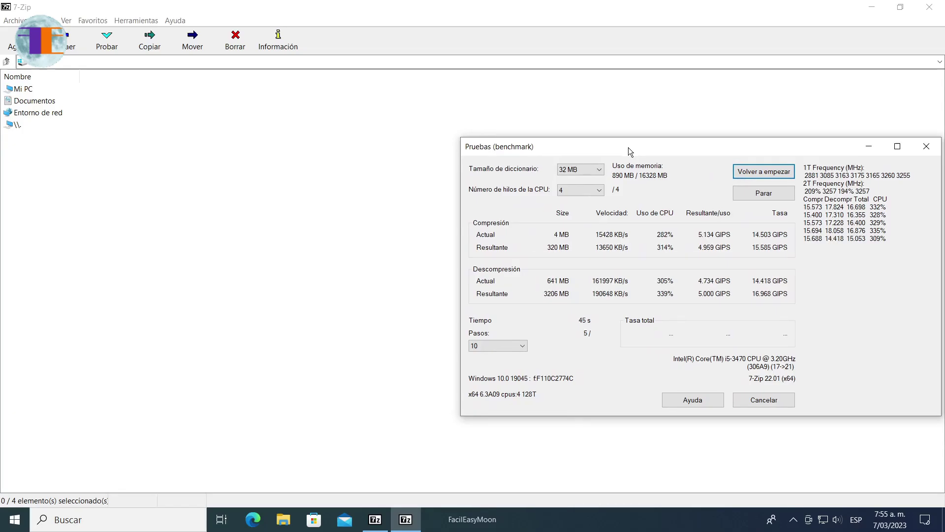
Open Resource Monitor from Task Manager, minimize Task Manager, and show the graphs of CPU 0 to CPU 3 beside the benchmark.
{"action": "key", "text": "ctrl+shift+Escape"}
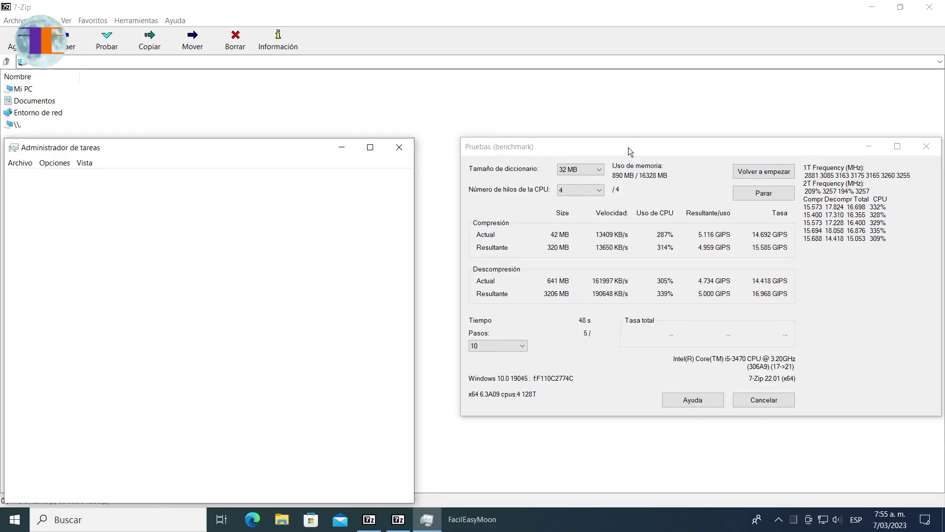
{"action": "left_click", "coordinate": [64, 177]}
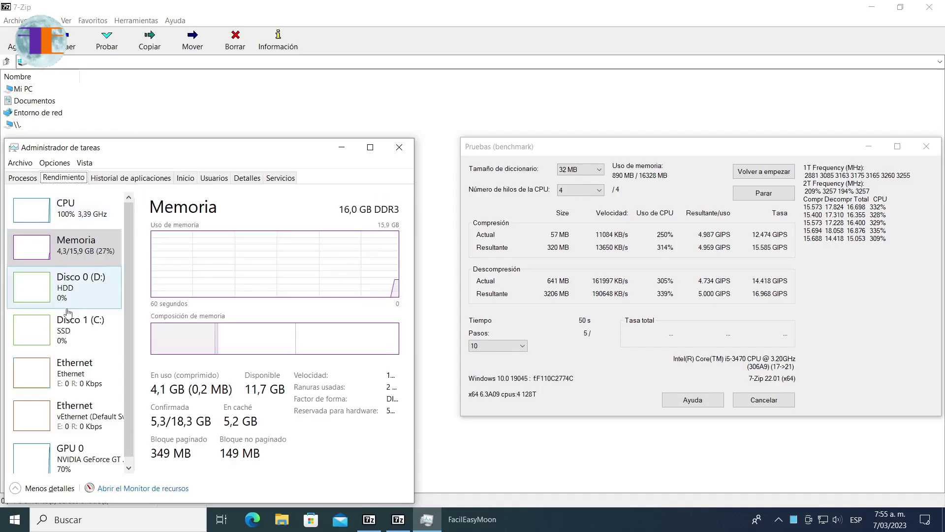
{"action": "left_click", "coordinate": [142, 488]}
{"action": "left_click", "coordinate": [343, 147]}
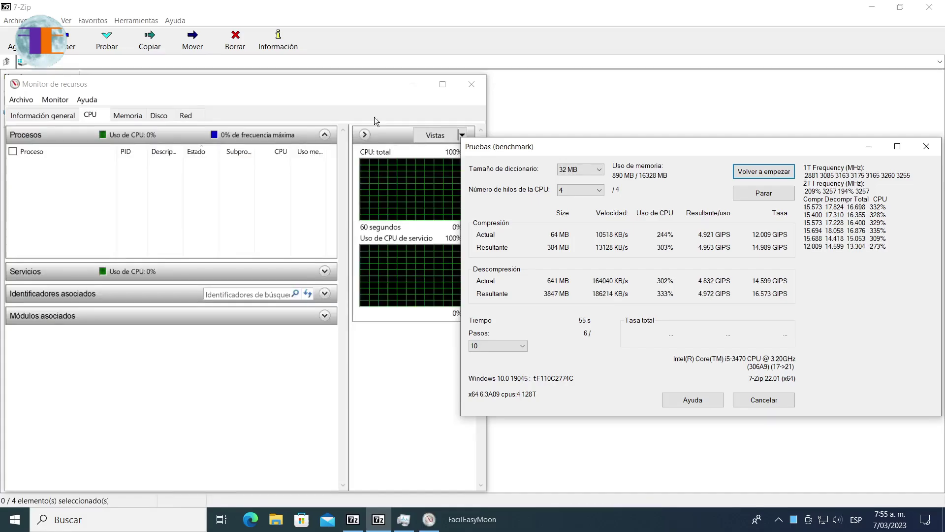
{"action": "left_click_drag", "start_coordinate": [386, 85], "coordinate": [354, 80]}
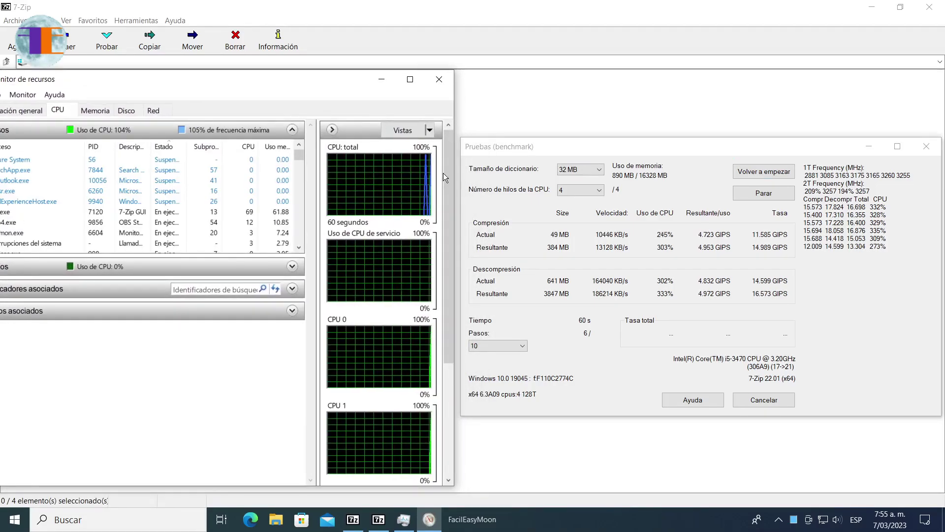
{"action": "left_click_drag", "start_coordinate": [447, 172], "coordinate": [447, 322]}
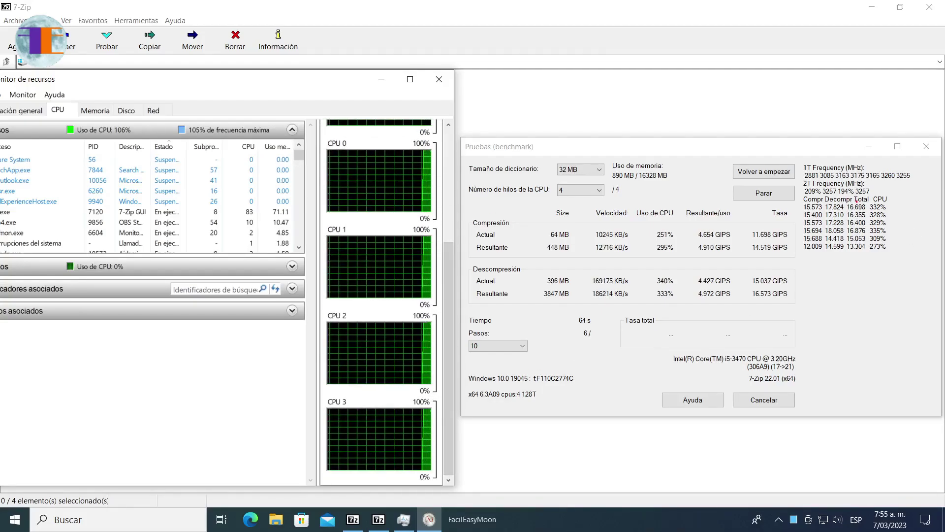
{"action": "left_click_drag", "start_coordinate": [803, 158], "coordinate": [934, 357]}
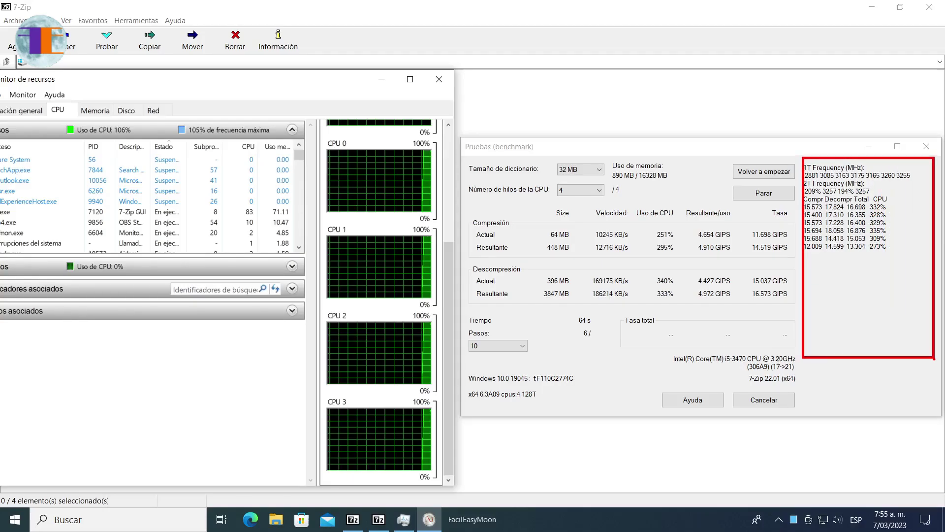
{"action": "key", "text": "Escape"}
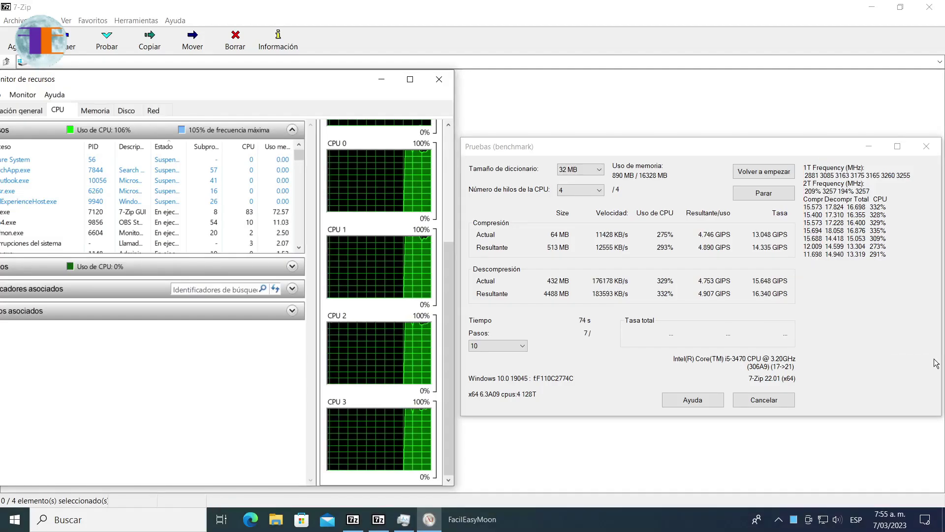
{"action": "left_click_drag", "start_coordinate": [553, 178], "coordinate": [626, 207]}
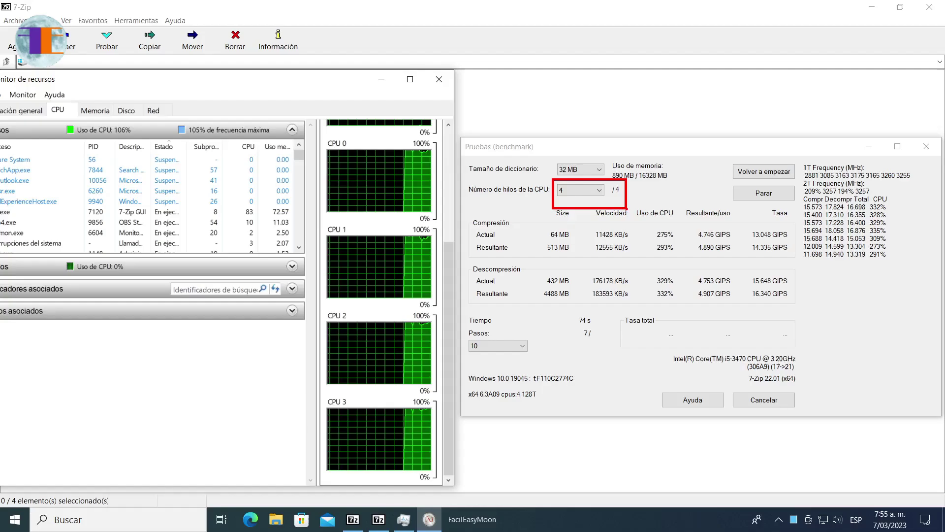
{"action": "key", "text": "Escape"}
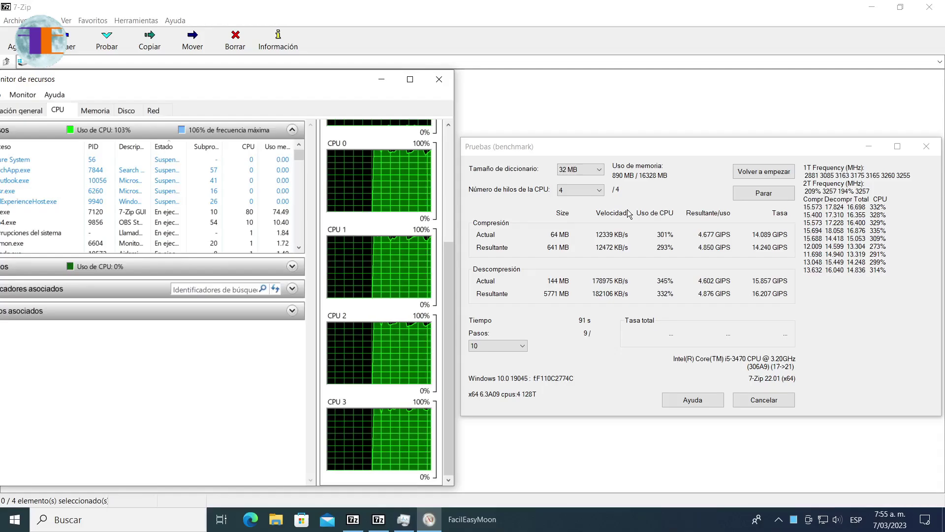
Review the available dictionary sizes, CPU thread counts and numbers of passes in the benchmark without changing them.
{"action": "left_click", "coordinate": [599, 191]}
{"action": "left_click", "coordinate": [599, 192]}
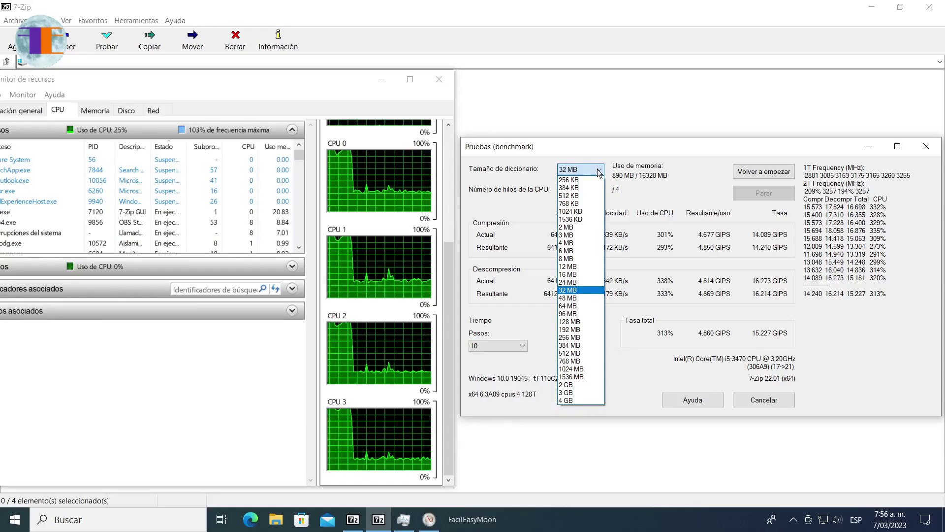
{"action": "left_click", "coordinate": [599, 171]}
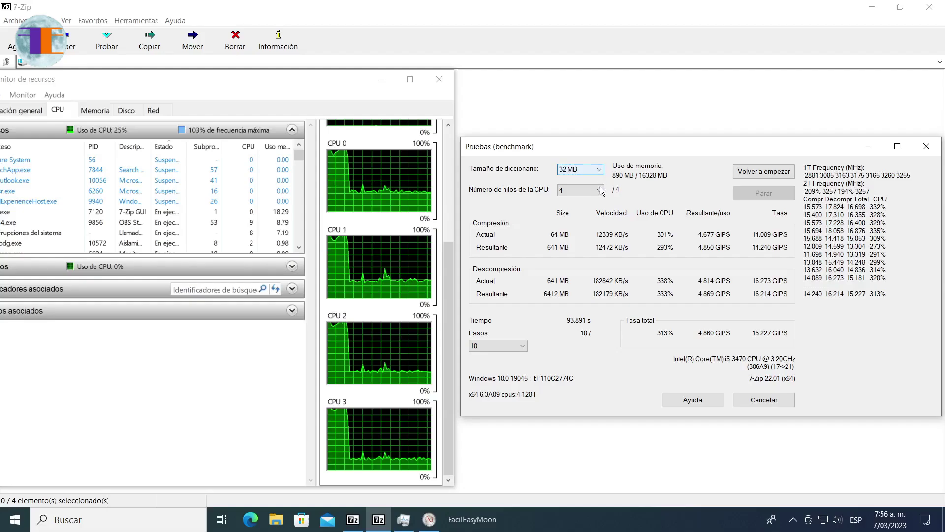
{"action": "left_click", "coordinate": [598, 190]}
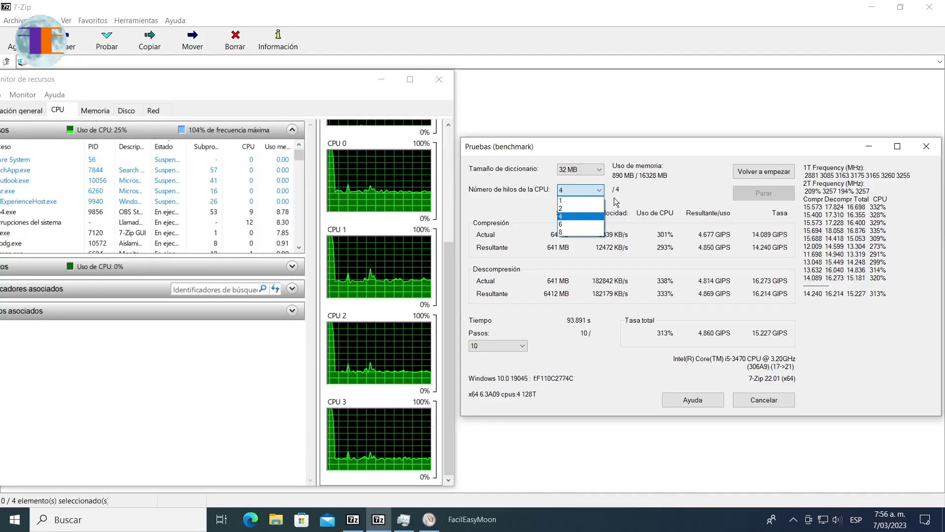
{"action": "left_click", "coordinate": [616, 202]}
{"action": "left_click", "coordinate": [525, 348]}
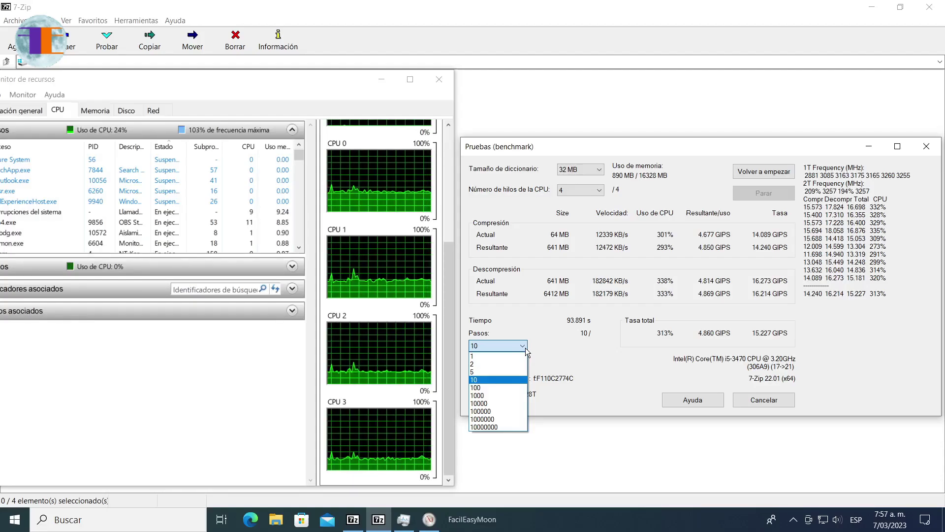
{"action": "left_click", "coordinate": [525, 348]}
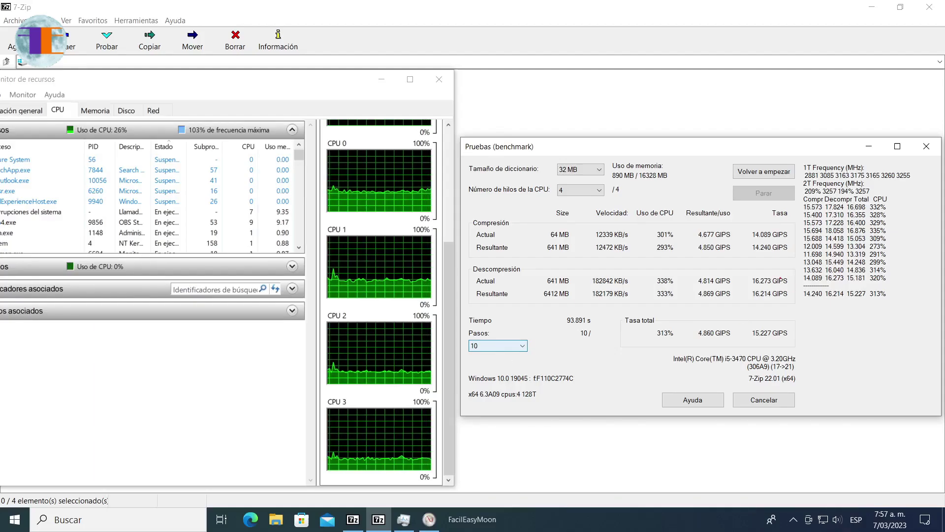
{"action": "mouse_move", "coordinate": [712, 227]}
{"action": "left_mouse_down"}
{"action": "mouse_move", "coordinate": [742, 280]}
{"action": "mouse_move", "coordinate": [742, 342]}
{"action": "left_mouse_up"}
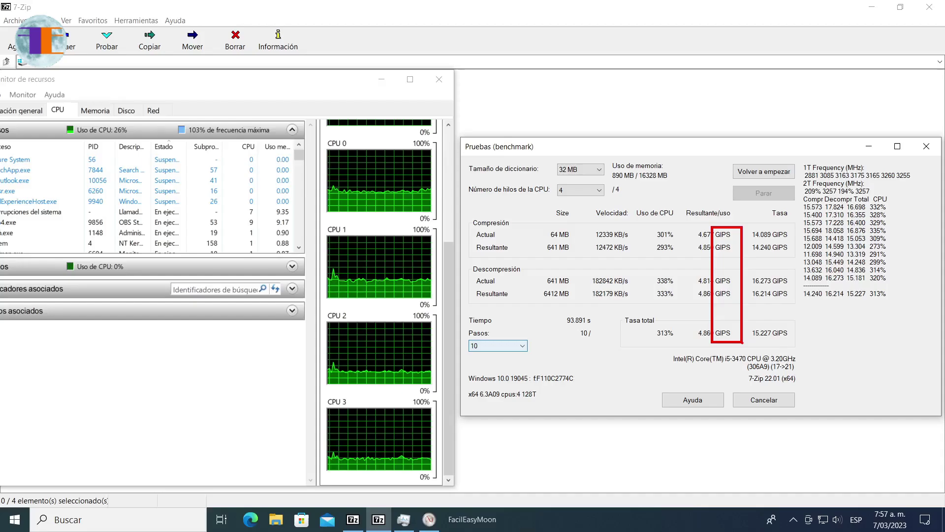
{"action": "key", "text": "Escape"}
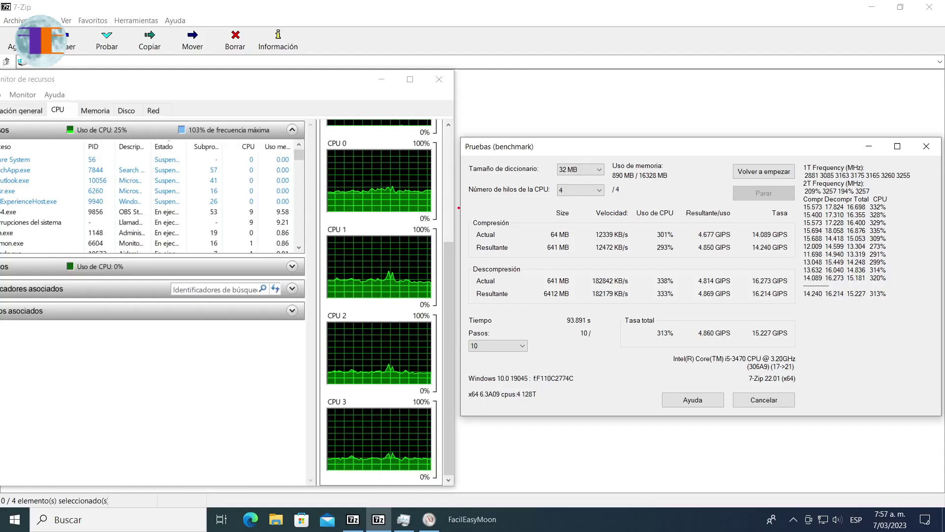
{"action": "left_click_drag", "start_coordinate": [466, 210], "coordinate": [799, 261]}
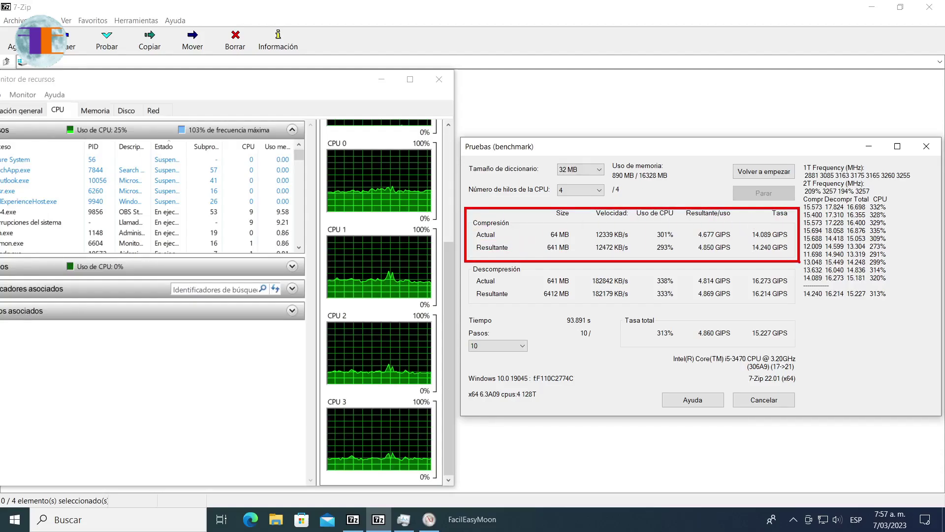
Examine the benchmark's compression results, decompression results and elapsed time one after another.
{"action": "key", "text": "Escape"}
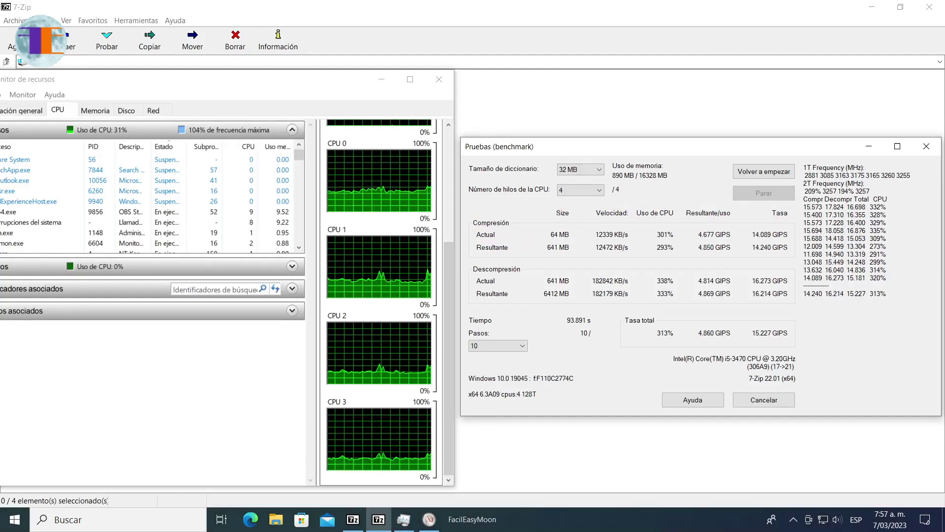
{"action": "left_click_drag", "start_coordinate": [467, 259], "coordinate": [801, 311]}
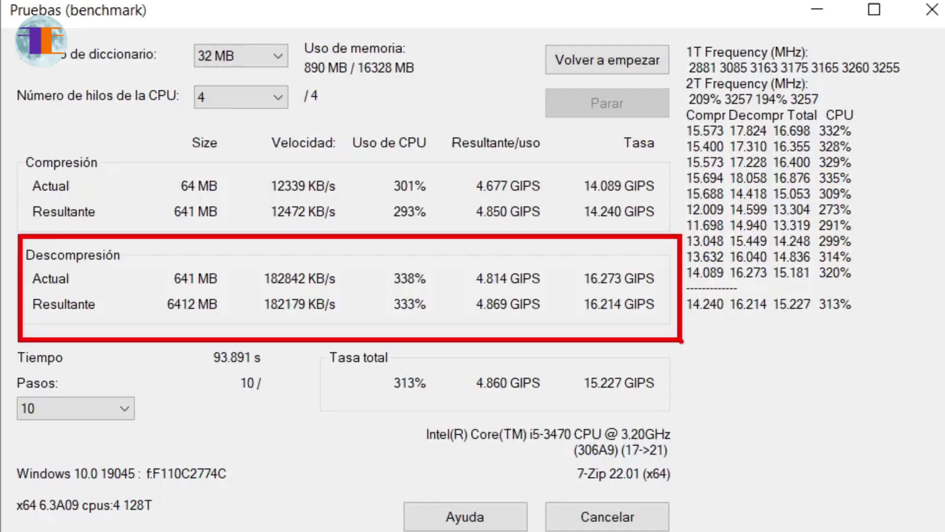
{"action": "key", "text": "Escape"}
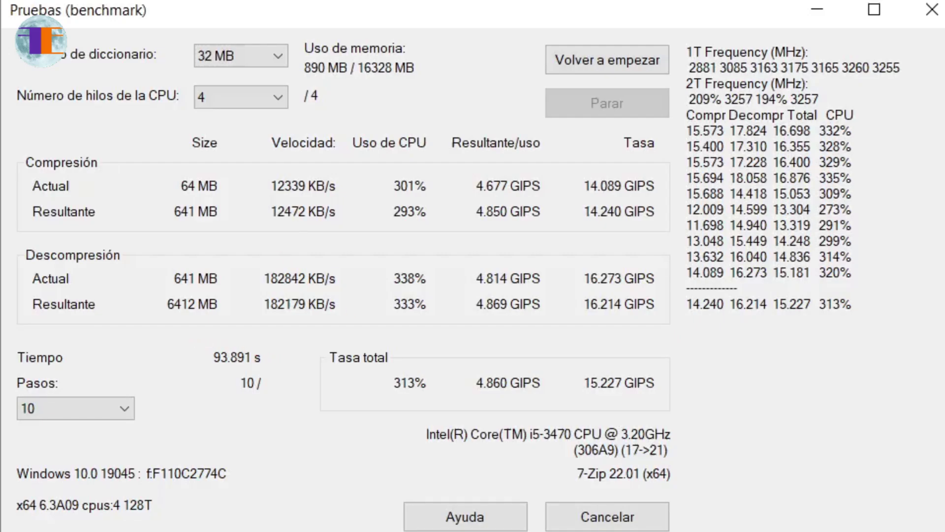
{"action": "left_click_drag", "start_coordinate": [194, 338], "coordinate": [287, 372]}
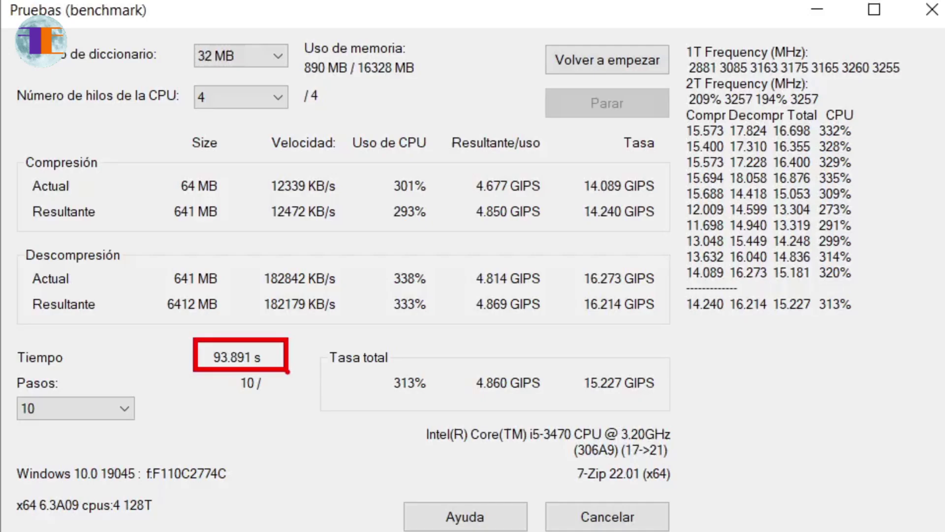
{"action": "key", "text": "e"}
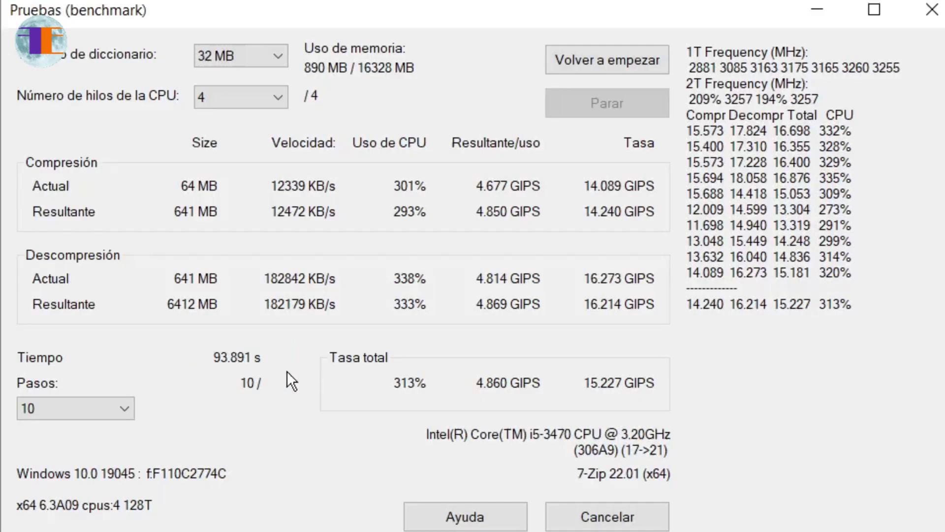
Examine the benchmark's total rating, focusing on its CPU usage percentage, and check the selected number of CPU threads.
{"action": "left_click_drag", "start_coordinate": [306, 335], "coordinate": [708, 424]}
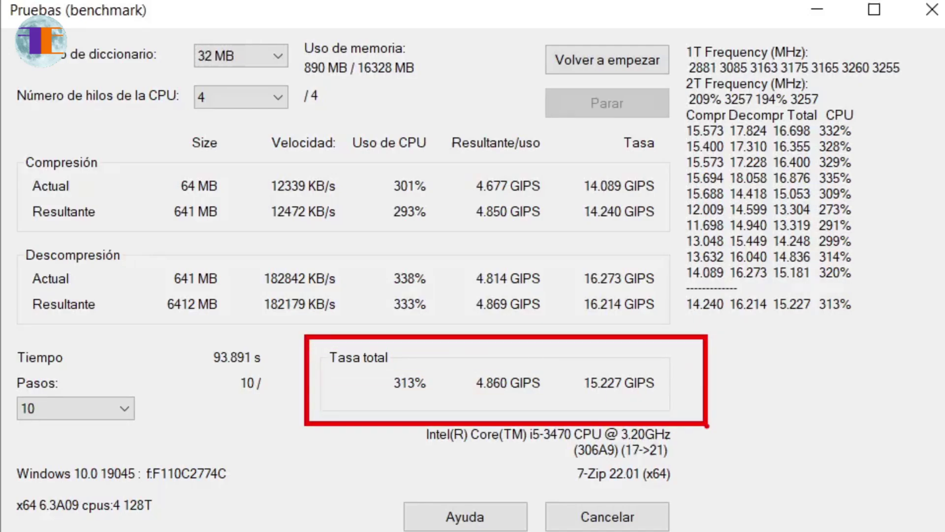
{"action": "key", "text": "Escape"}
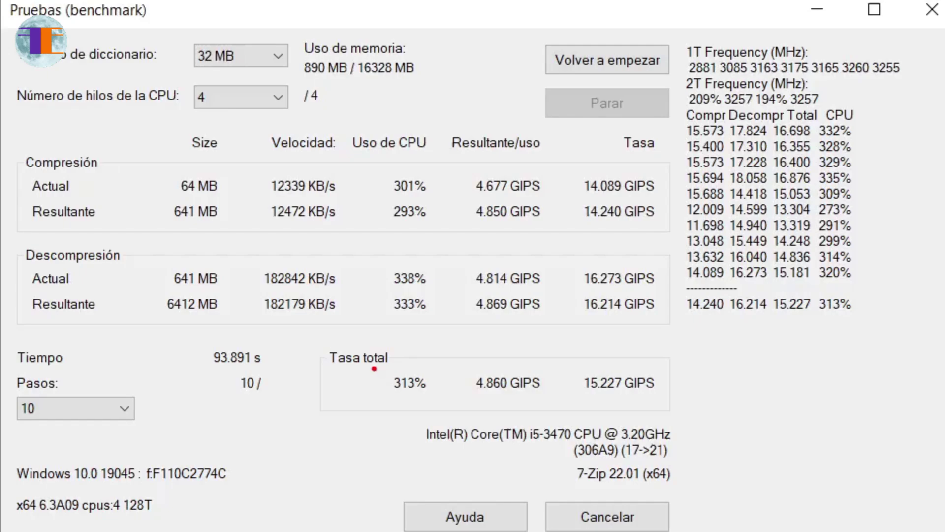
{"action": "left_click_drag", "start_coordinate": [372, 364], "coordinate": [453, 410]}
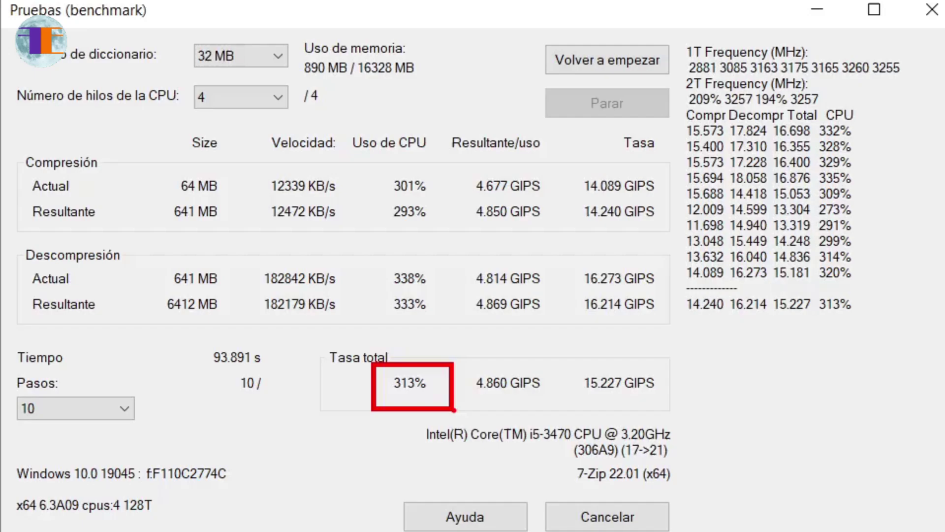
{"action": "key", "text": "Escape"}
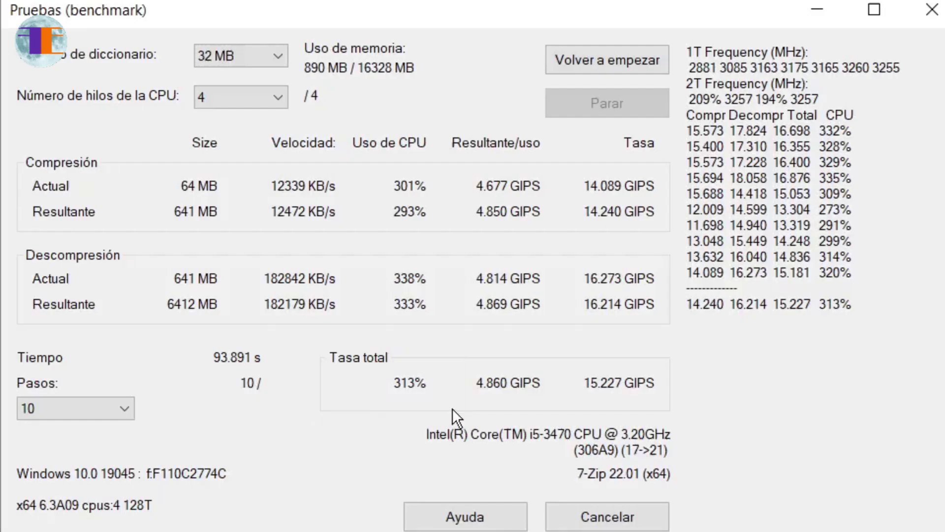
{"action": "left_click", "coordinate": [289, 99]}
{"action": "left_click", "coordinate": [287, 98]}
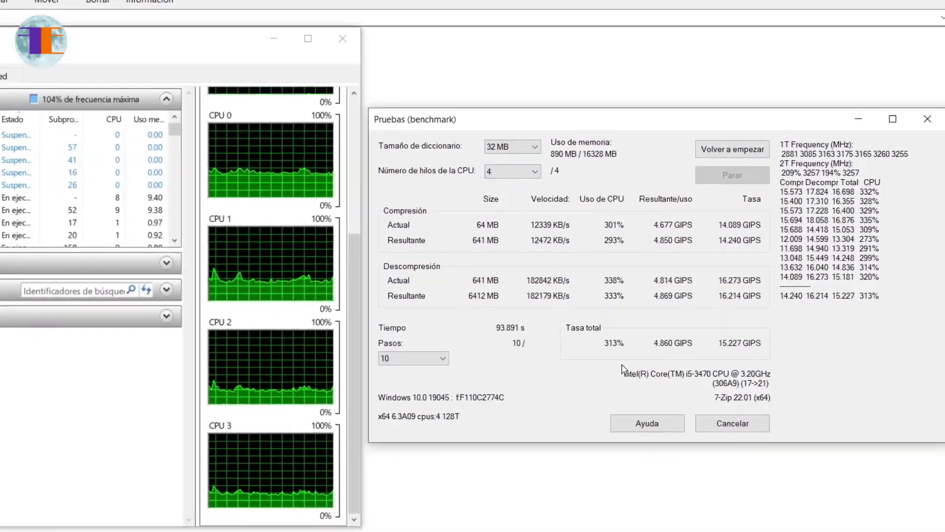
Open the Windows Calculator, divide the total CPU usage of 313 by the 4 CPU threads, and close the calculator.
{"action": "key", "text": "super"}
{"action": "type", "text": "calc"}
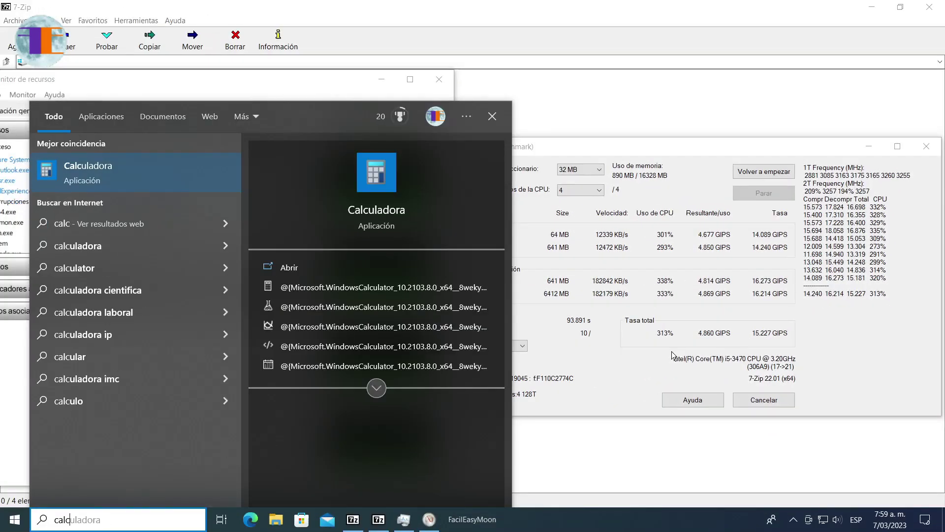
{"action": "key", "text": "Return"}
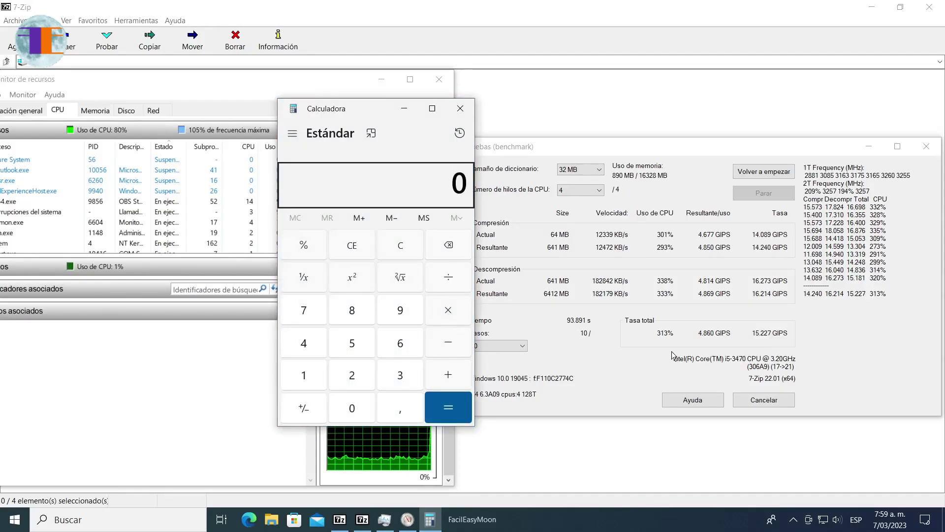
{"action": "type", "text": "313/4"}
{"action": "key", "text": "Return"}
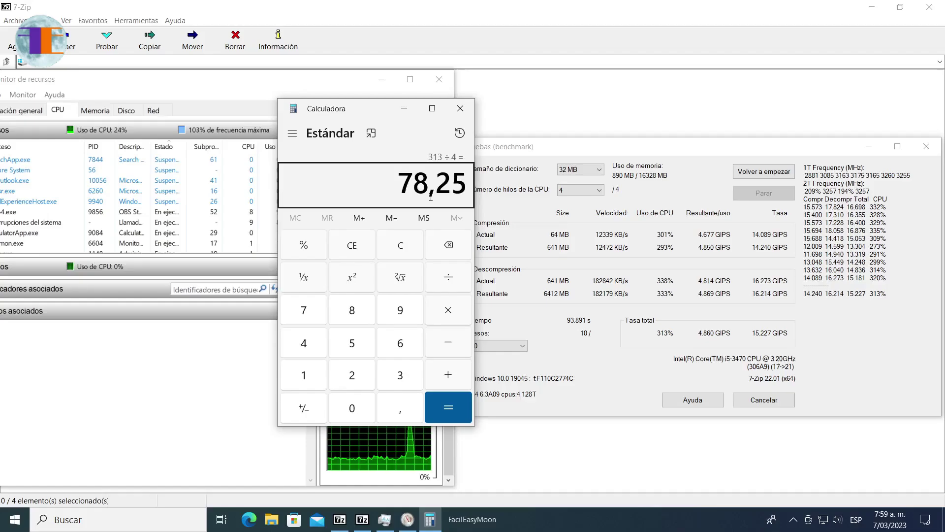
{"action": "left_click", "coordinate": [461, 109]}
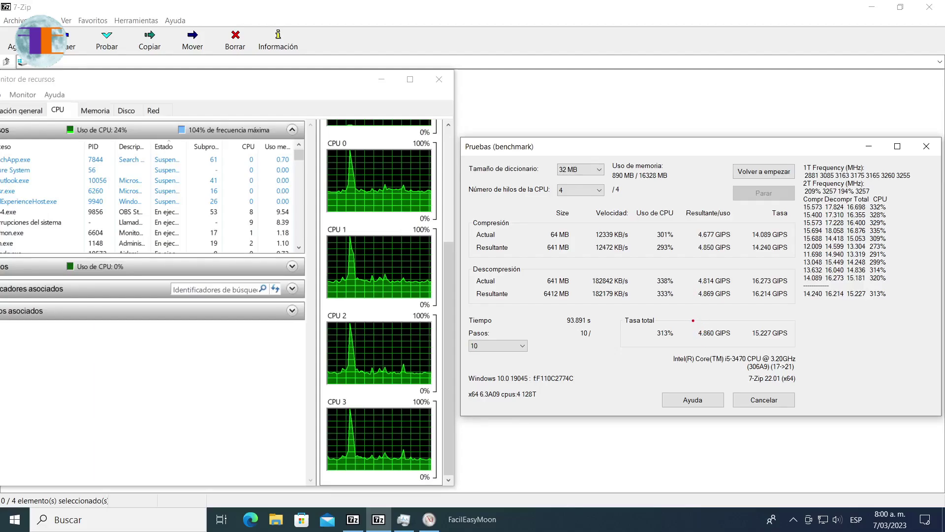
Examine the two GIPS figures of the total rating and review the available dictionary sizes and numbers of passes without changing them.
{"action": "mouse_move", "coordinate": [693, 320]}
{"action": "left_mouse_down"}
{"action": "mouse_move", "coordinate": [727, 337]}
{"action": "mouse_move", "coordinate": [803, 345]}
{"action": "left_mouse_up"}
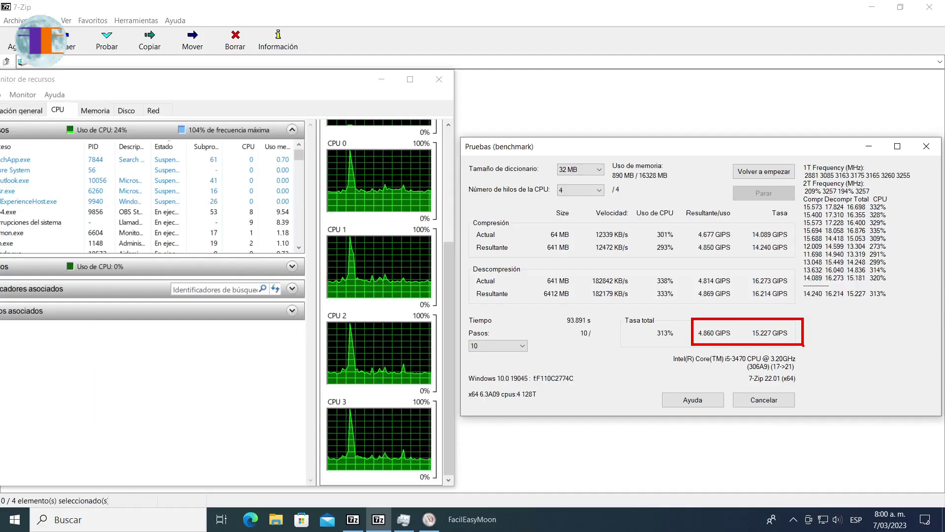
{"action": "key", "text": "Escape"}
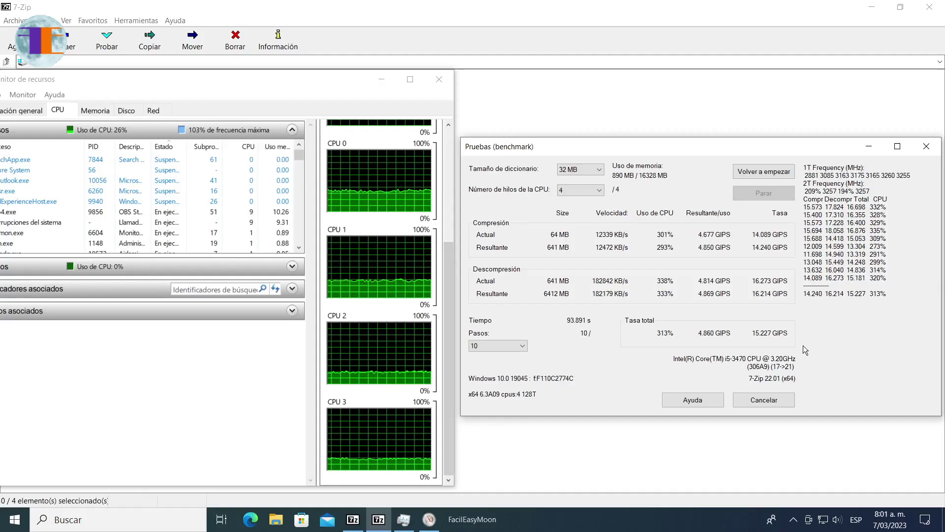
{"action": "left_click", "coordinate": [596, 178]}
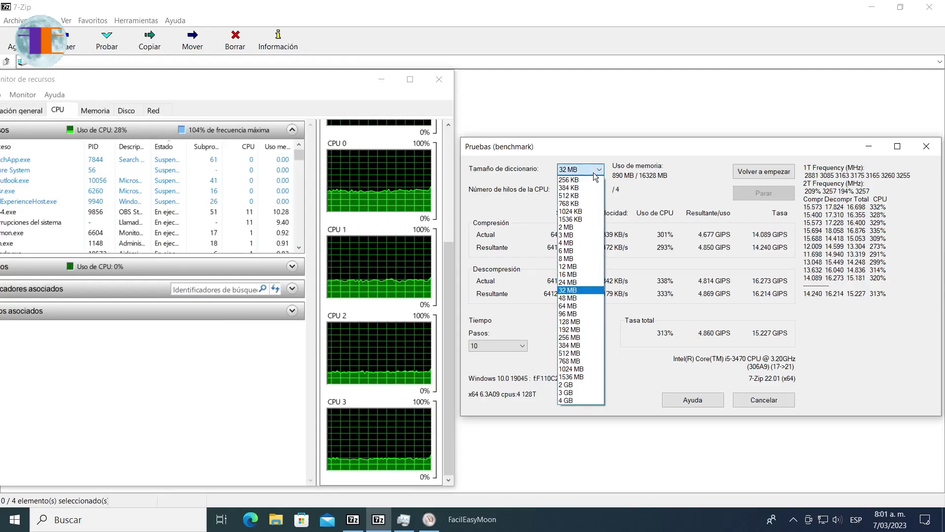
{"action": "left_click", "coordinate": [595, 174]}
{"action": "left_click", "coordinate": [521, 346]}
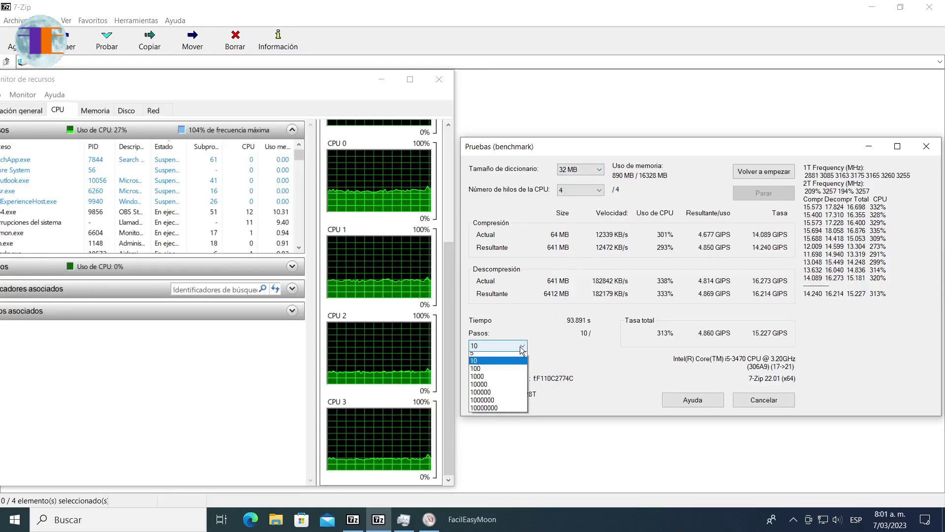
{"action": "left_click", "coordinate": [522, 347]}
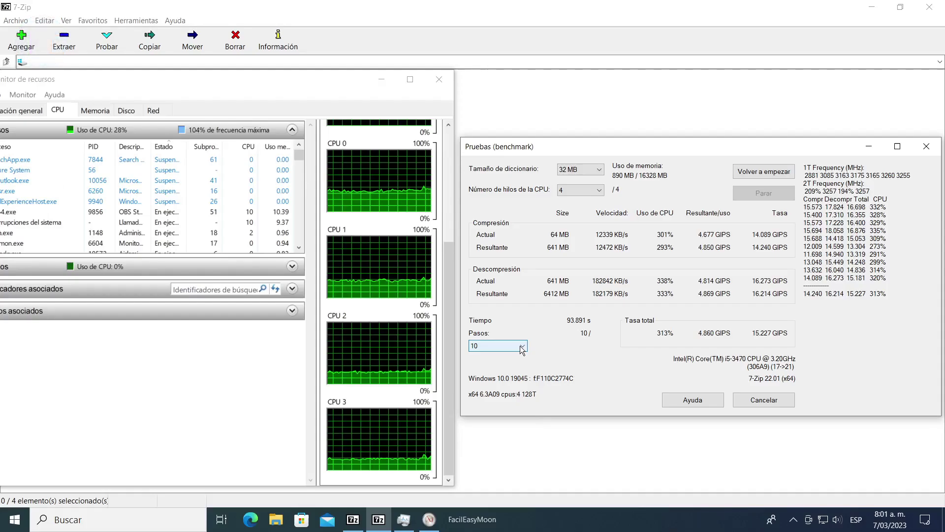